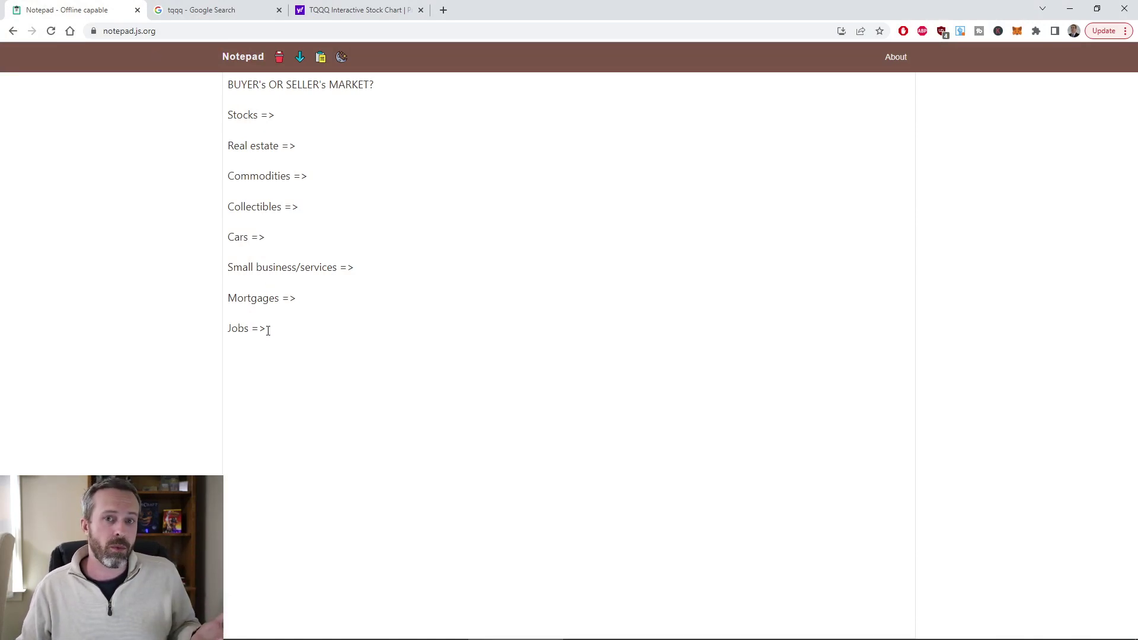
- Show the Google results for 'tqqq': TQQQ at 56.93 USD, down 33.47% year to date
left_click(289, 109)
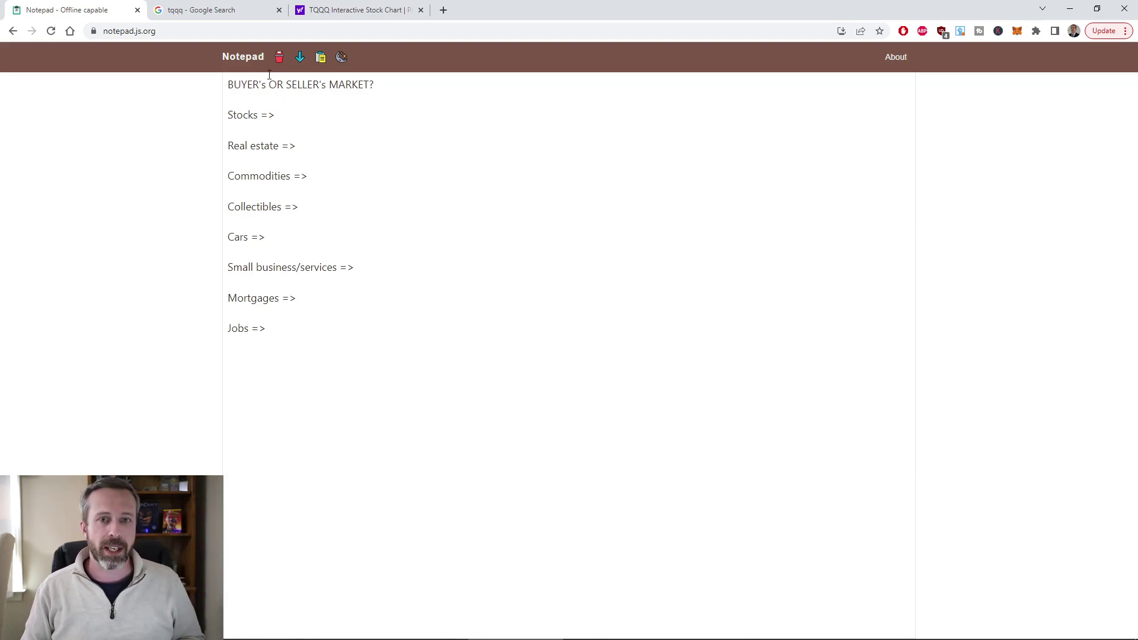
left_click(198, 8)
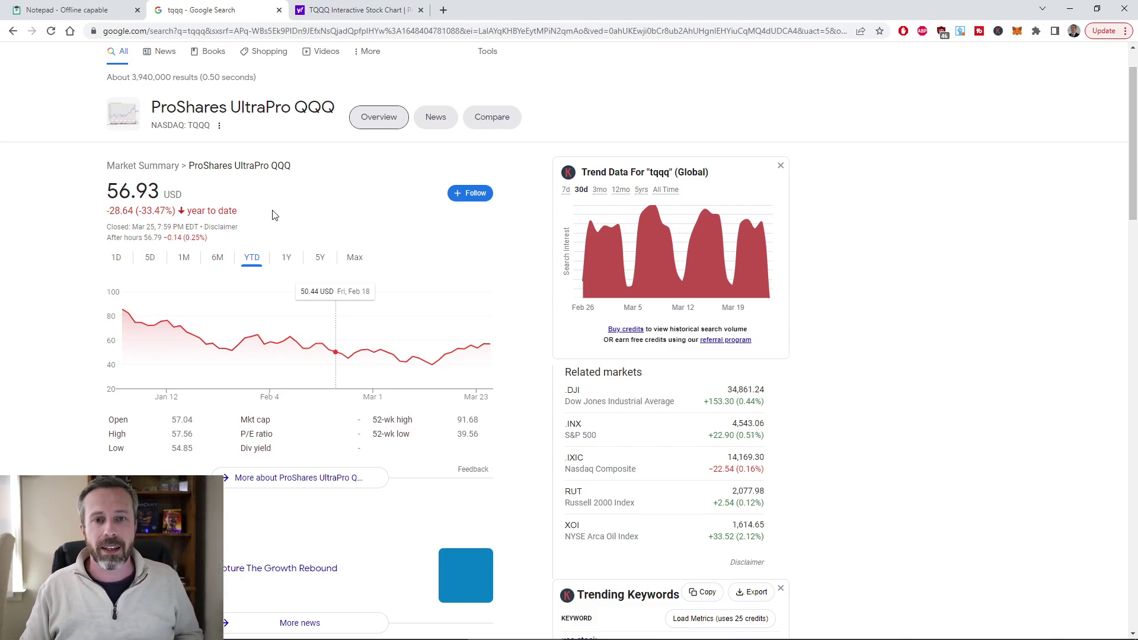
- View Yahoo Finance's 5-year weekly TQQQ candle chart with volume and RSI panels
left_click(361, 10)
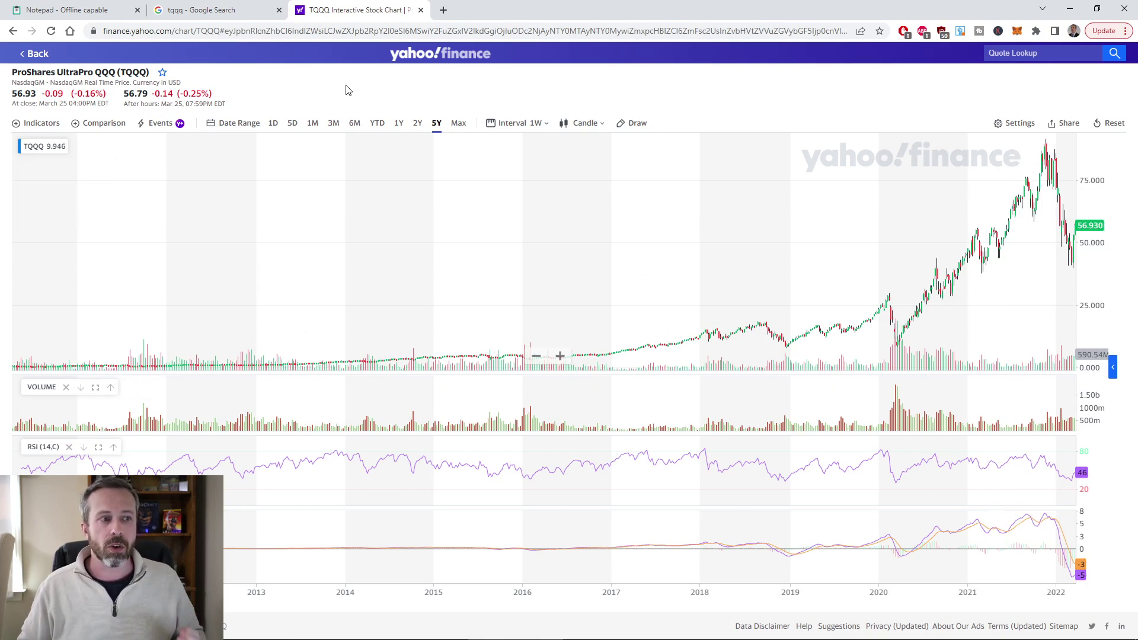
- Back in Notepad, write Buyer's after 'Stocks =>'
left_click(53, 6)
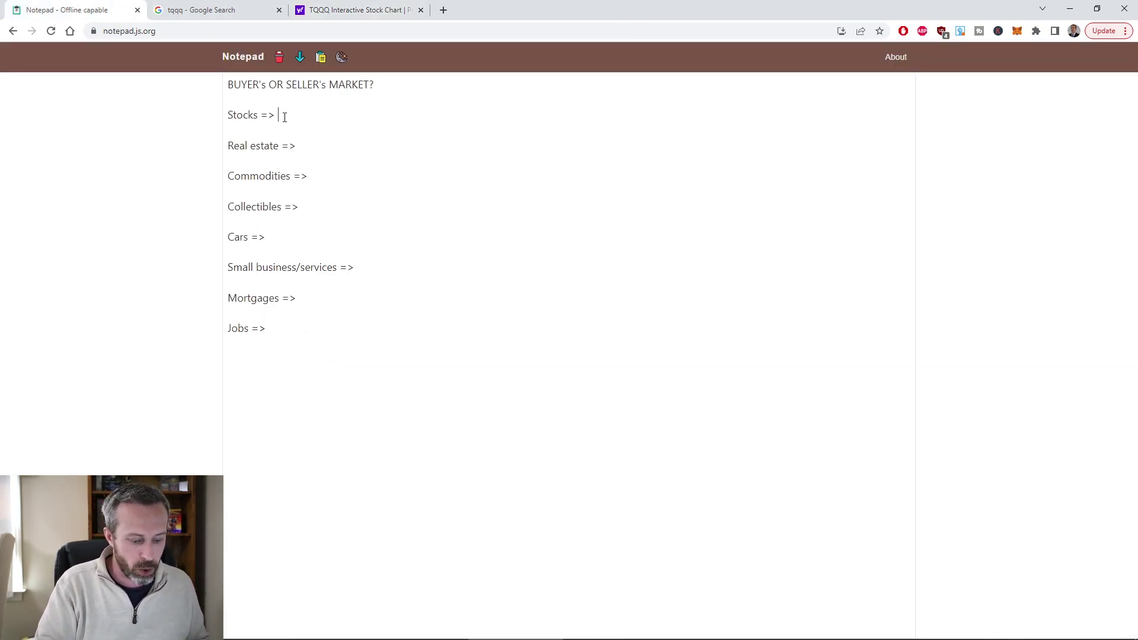
type("Buyer's")
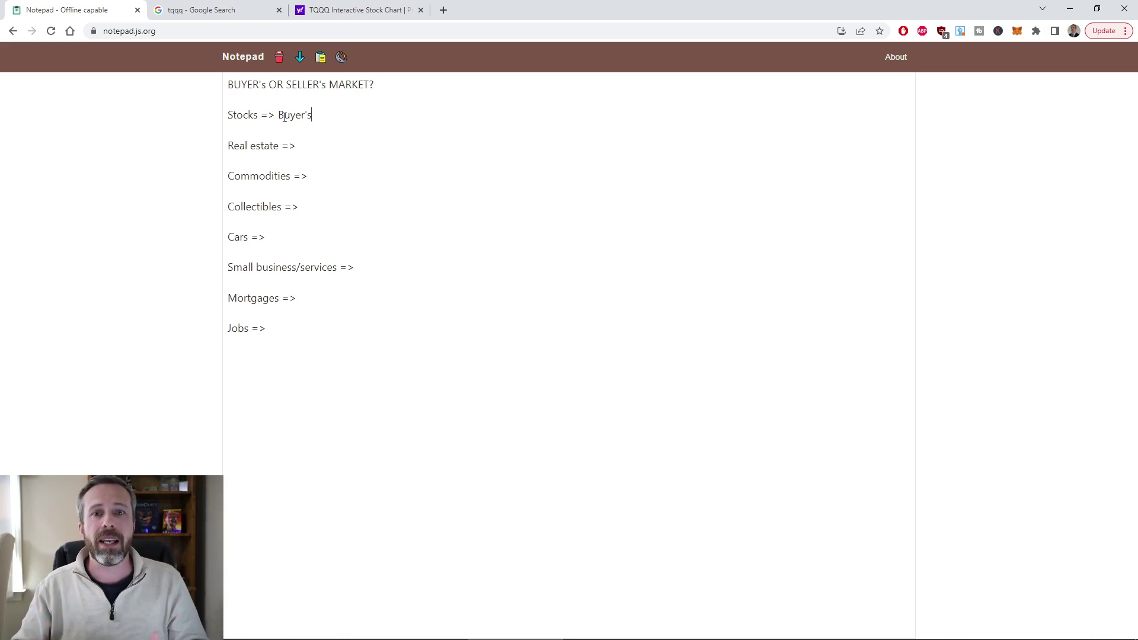
left_click(309, 147)
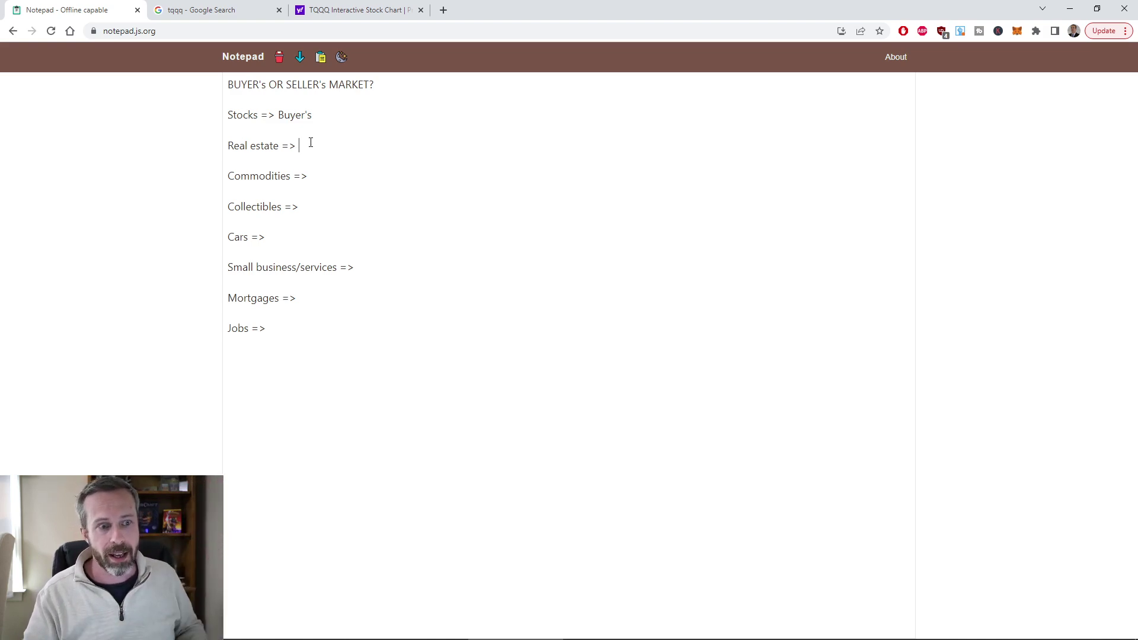
- Write Seller's after both the Real estate and Commodities entries
type("Seller's")
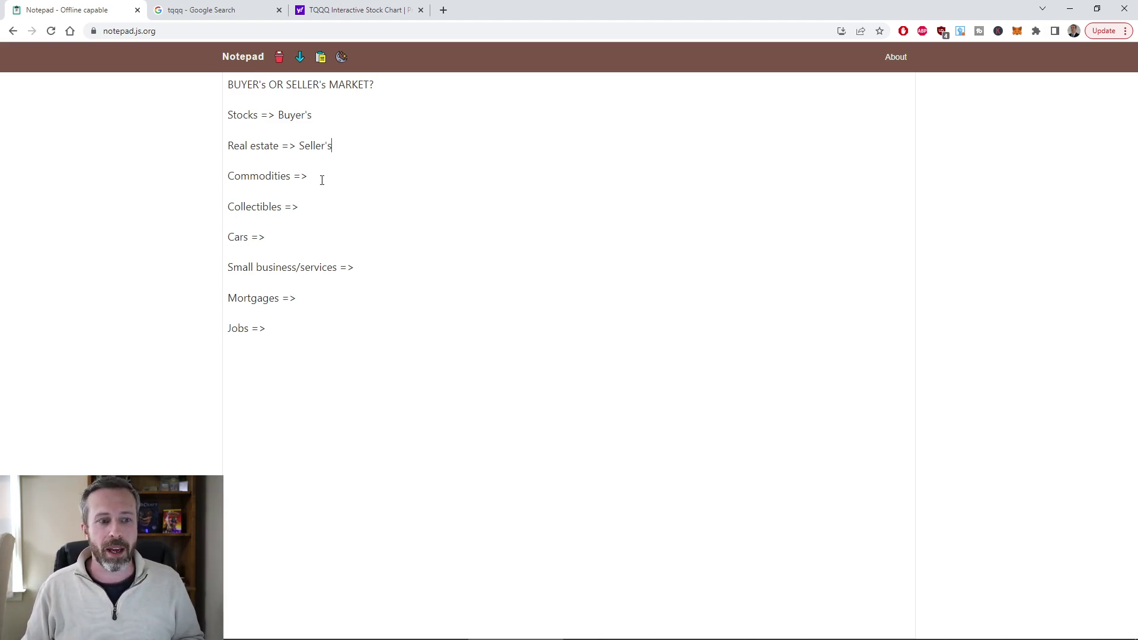
type("Seller's")
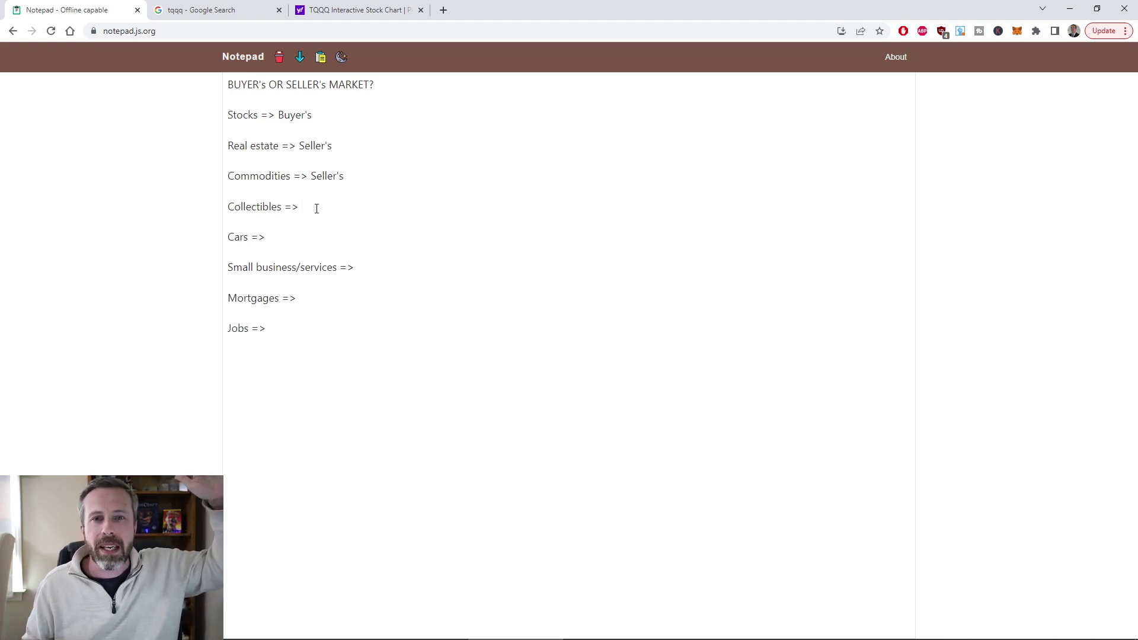
- Write Seller's after 'Collectibles =>' and after 'Cars =>'
type("Seller's")
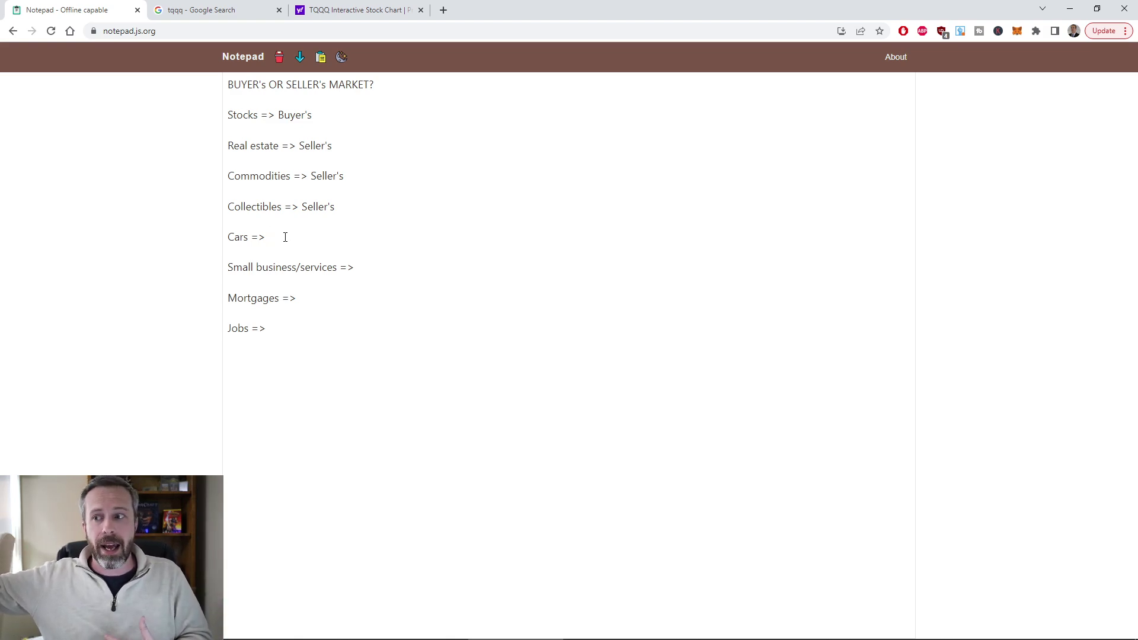
left_click(285, 237)
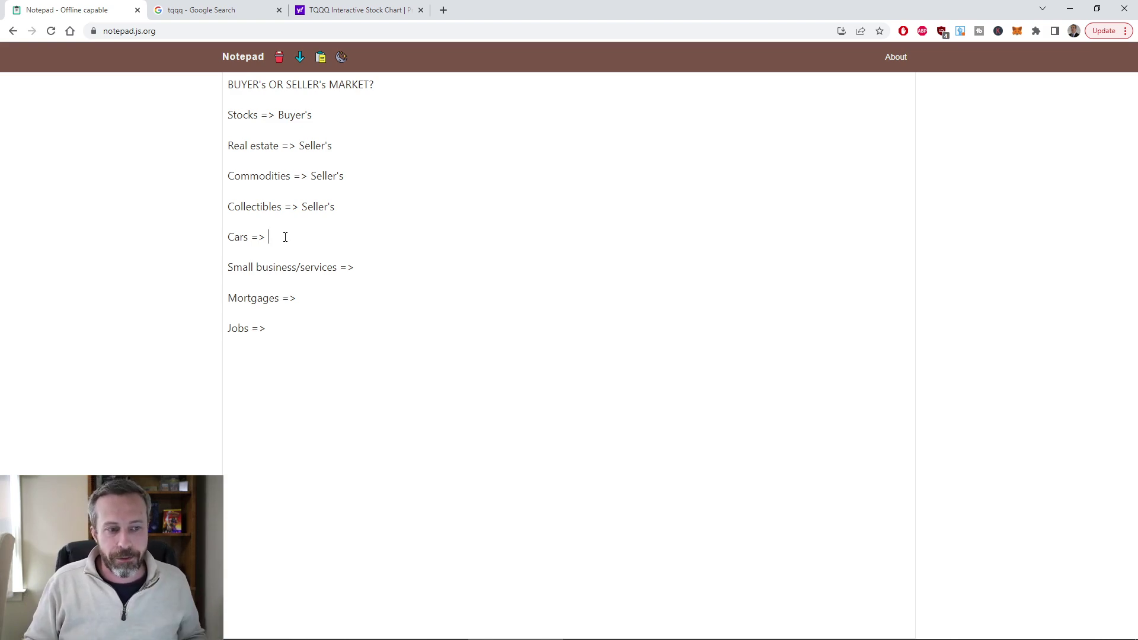
type("Seller's")
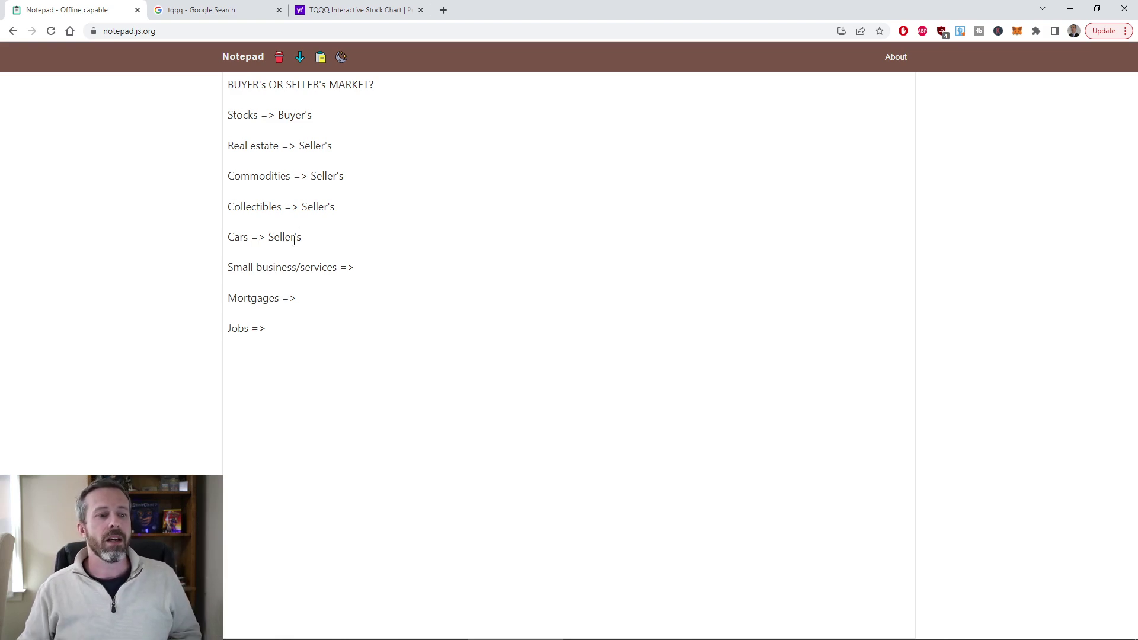
key("Down")
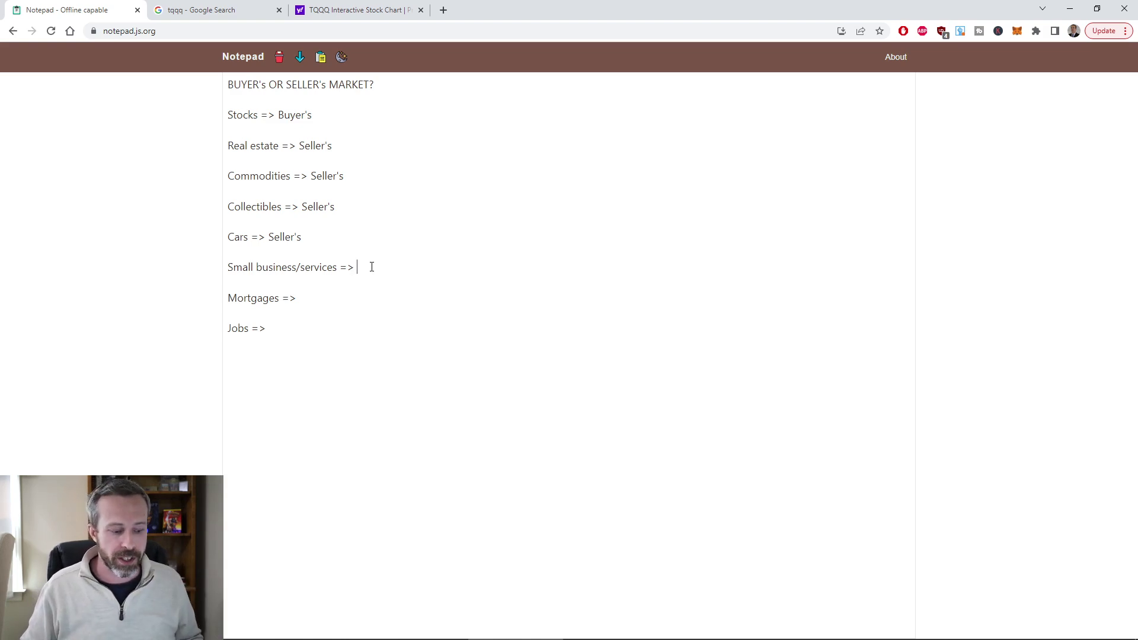
- Write Buyer's after 'Small business/services =>'
type("Buyer's")
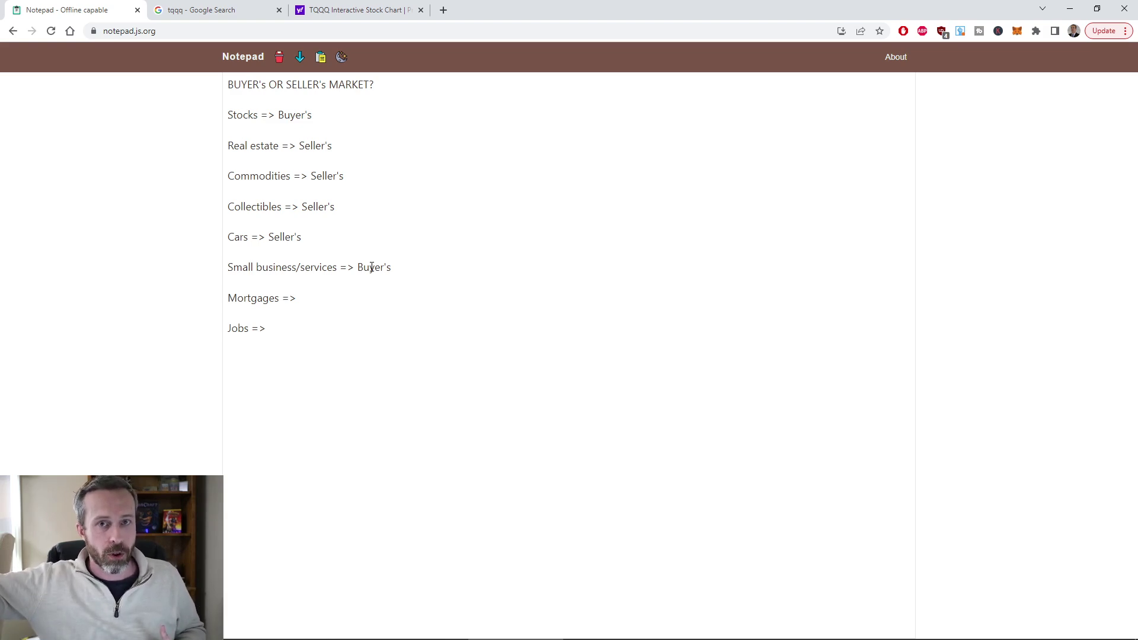
left_click(306, 293)
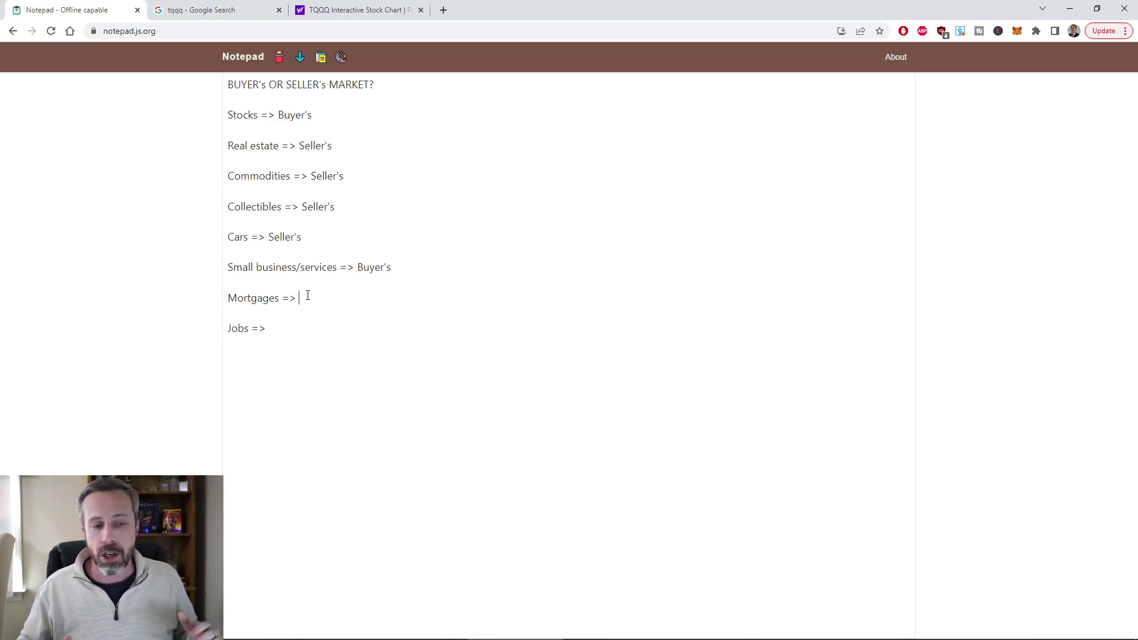
- Write Seller's after 'Mortgages =>'
type("Seller's")
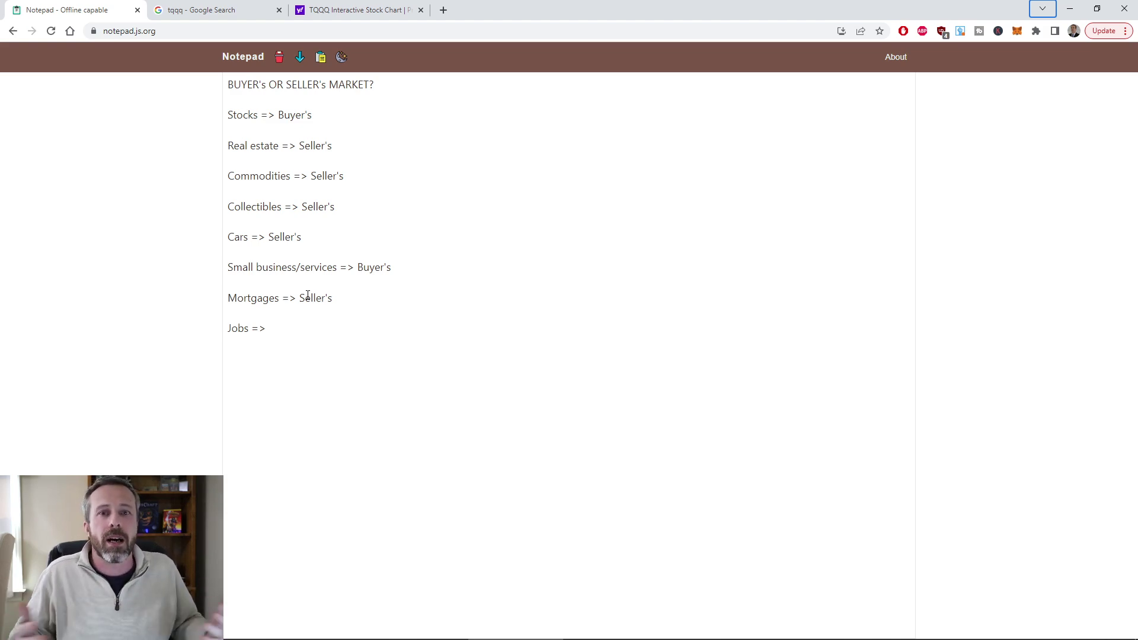
left_click(293, 327)
- Write Buyer's after 'Jobs =>', then highlight the Jobs, Small business and Stocks Buyer's lines
type("Buyer's")
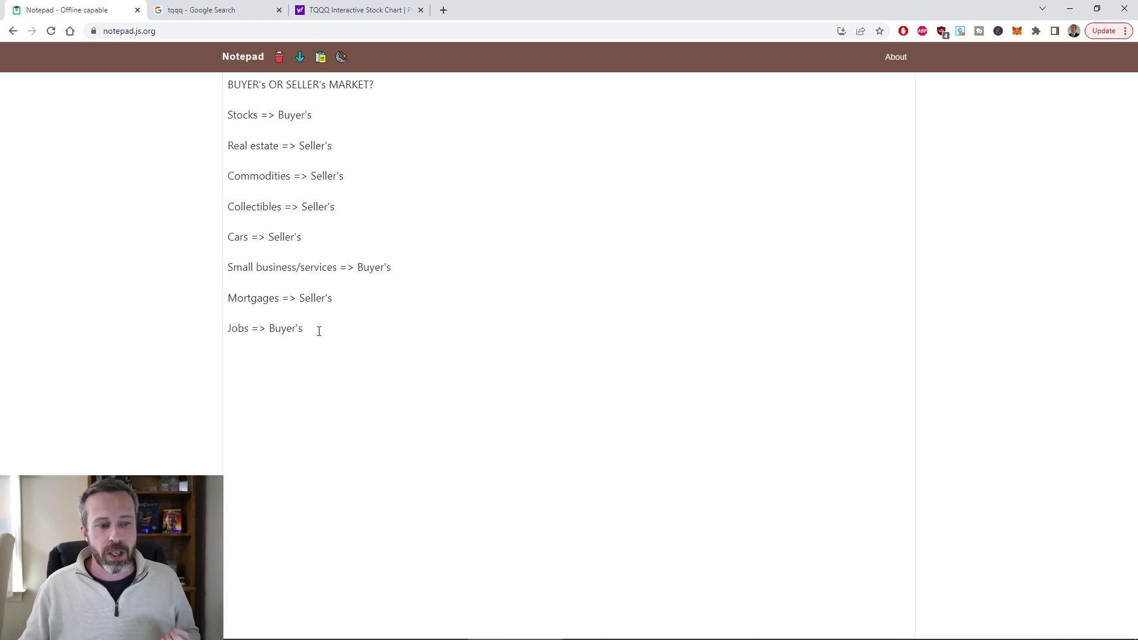
left_click_drag(318, 328, 227, 330)
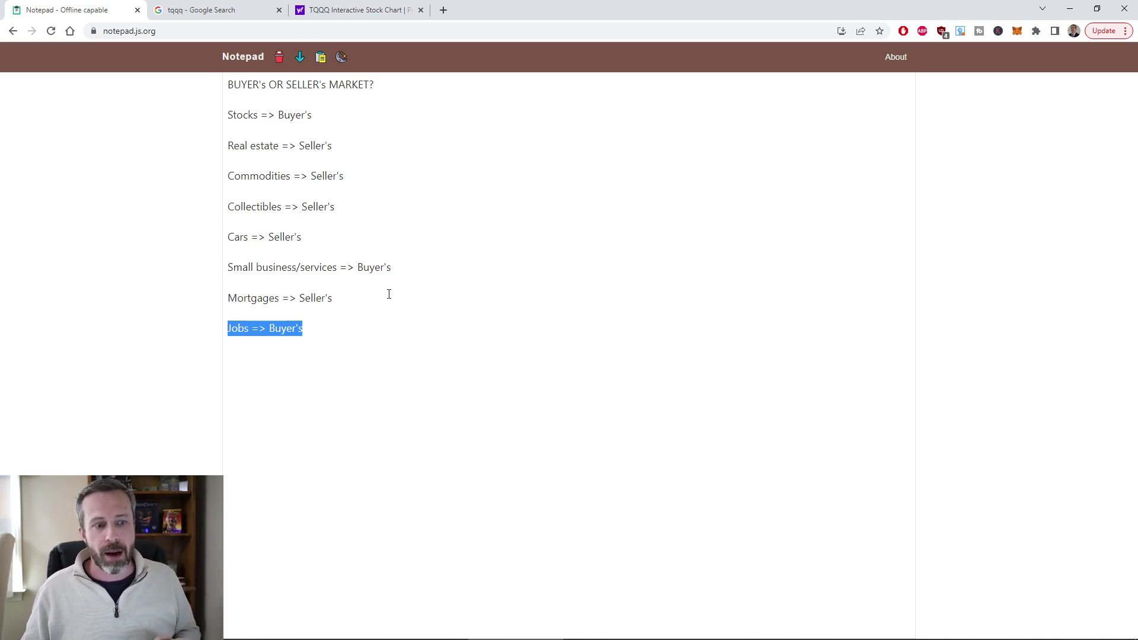
left_click_drag(392, 270, 229, 266)
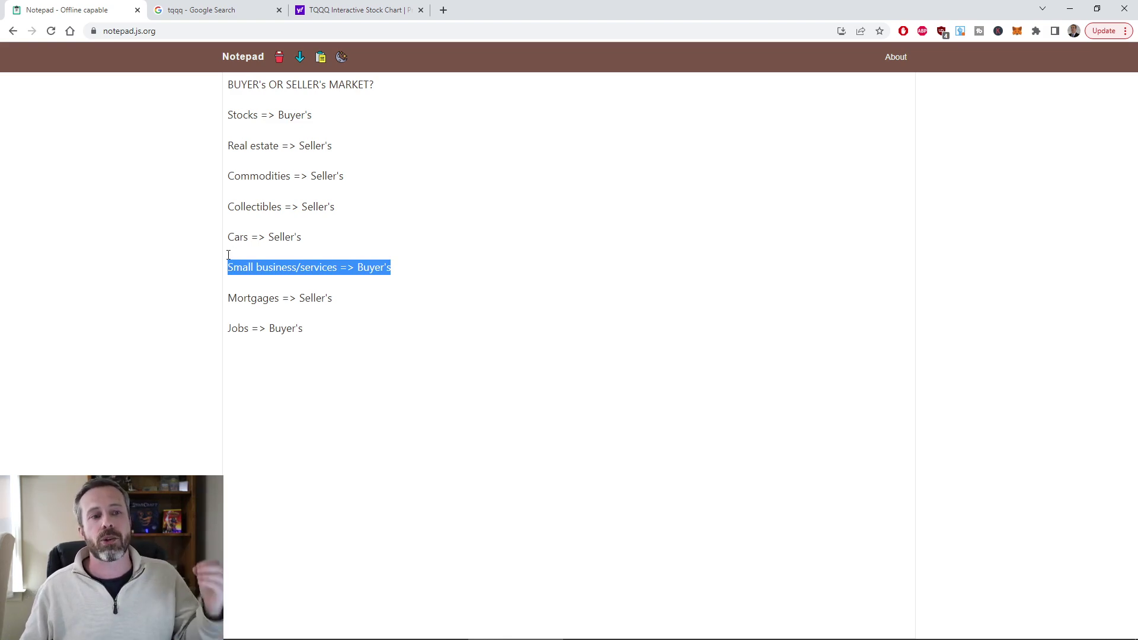
left_click_drag(311, 117, 229, 116)
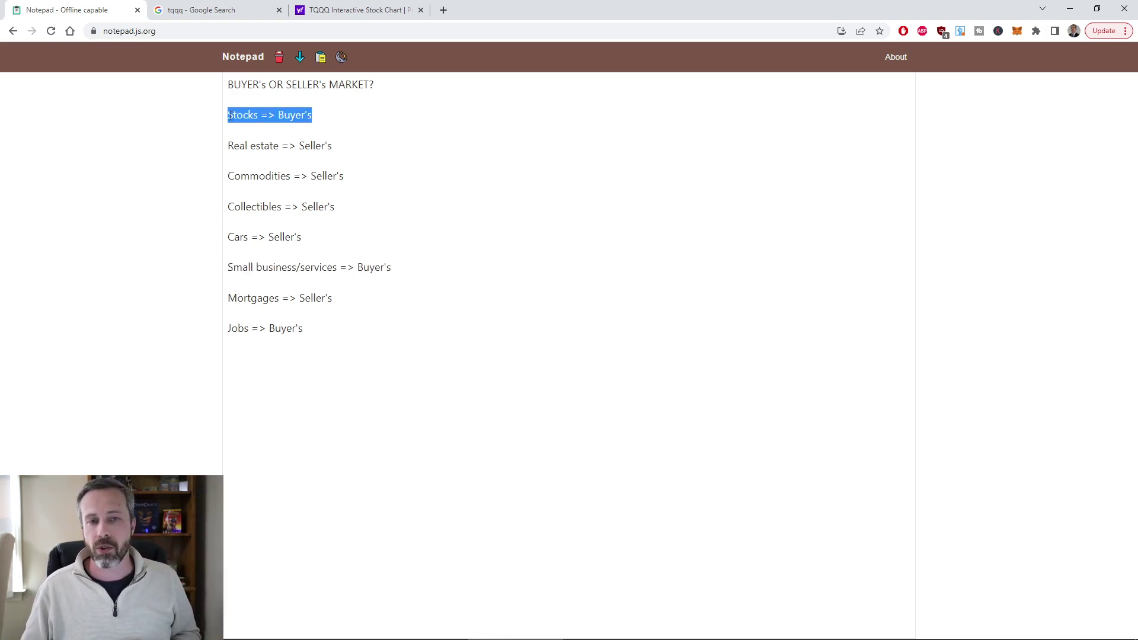
left_click(418, 53)
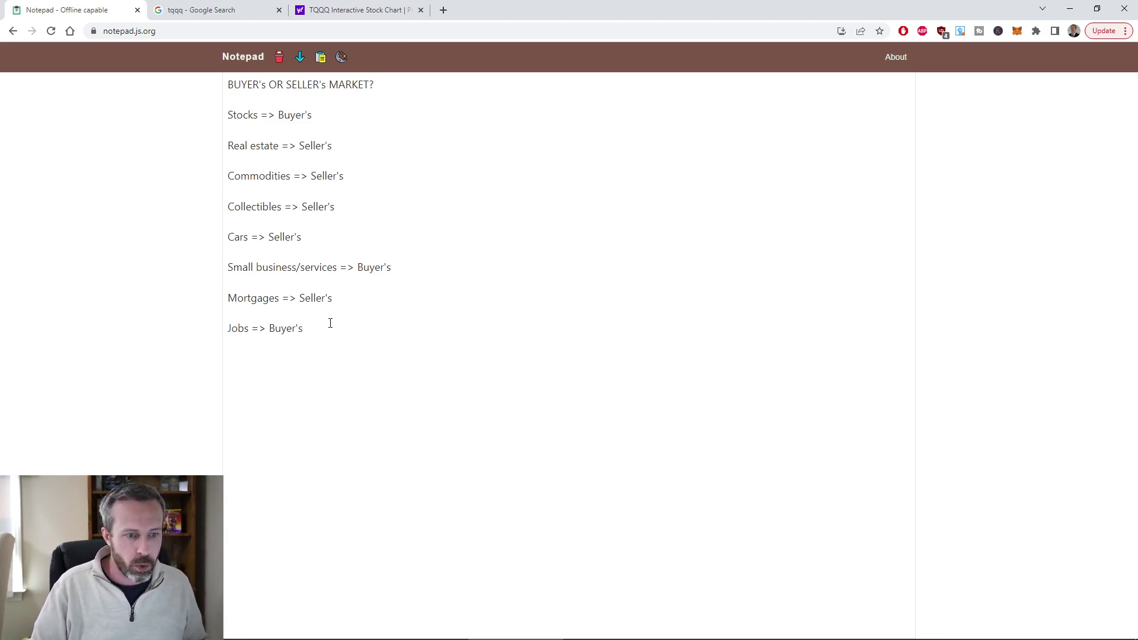
- Type the closing line 'YT = > Seller's market' below the Jobs entry
type("YT = > ")
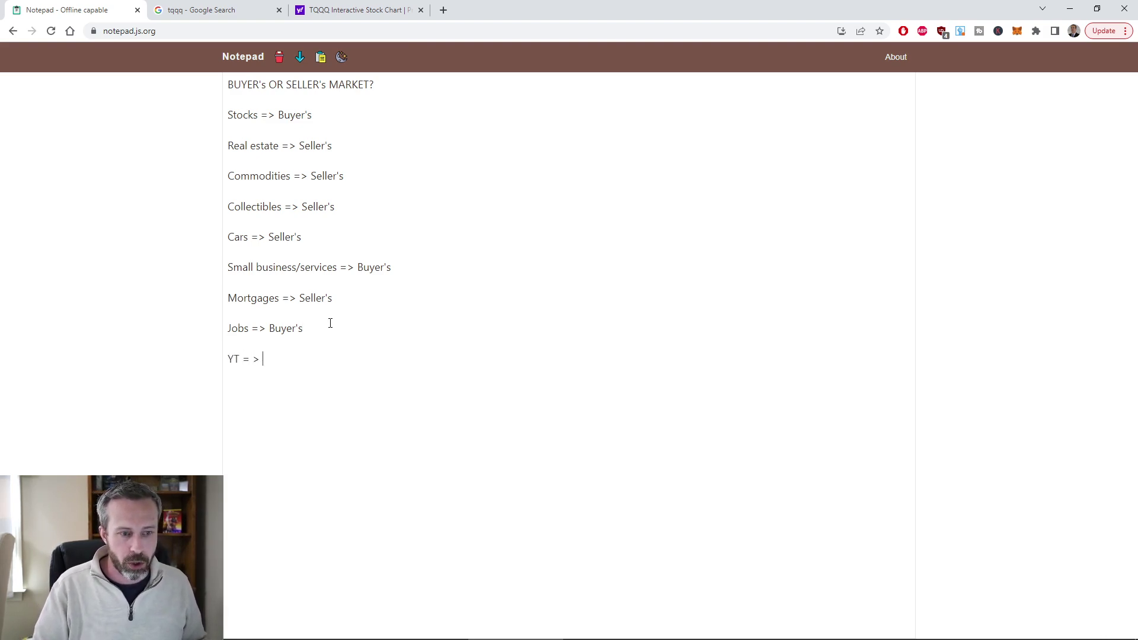
type("Seller's market")
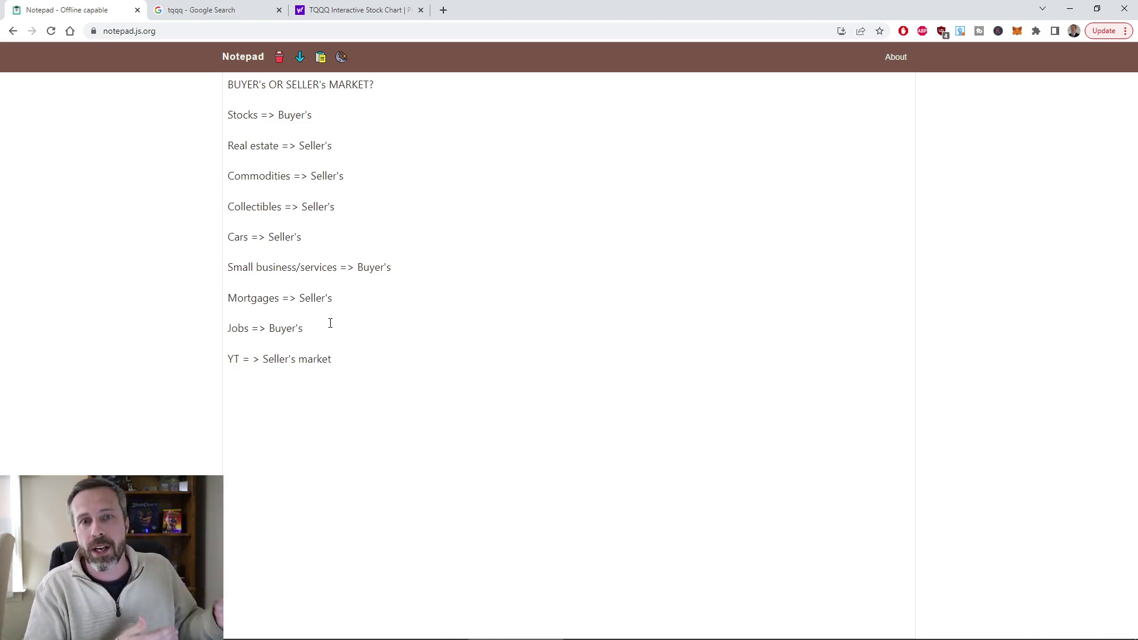
left_click_drag(299, 328, 268, 328)
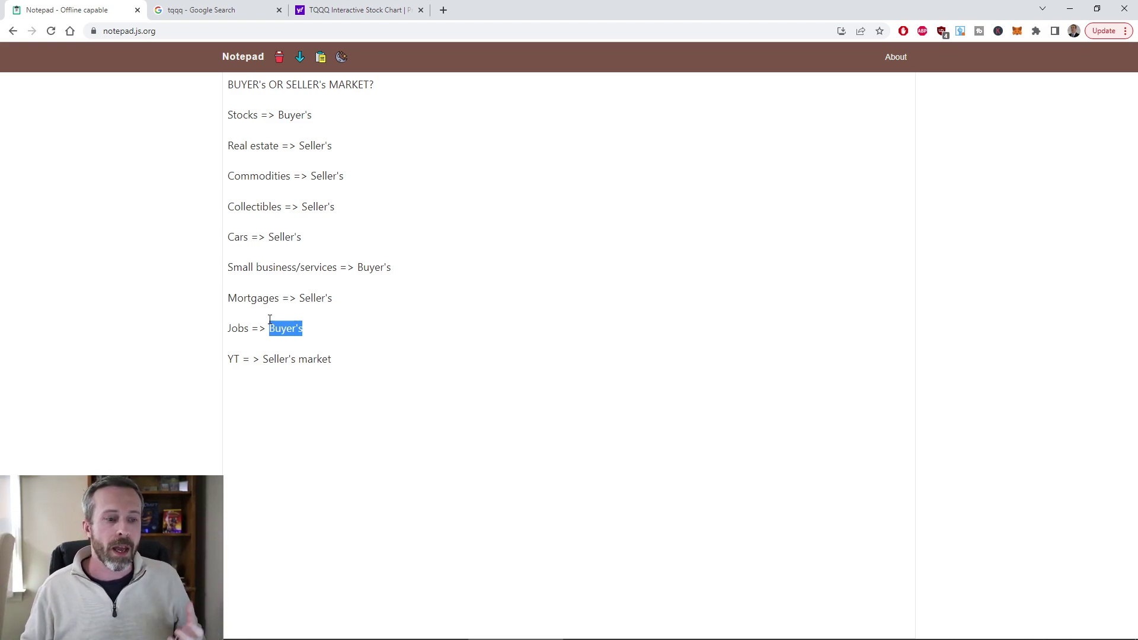
left_click_drag(331, 360, 228, 358)
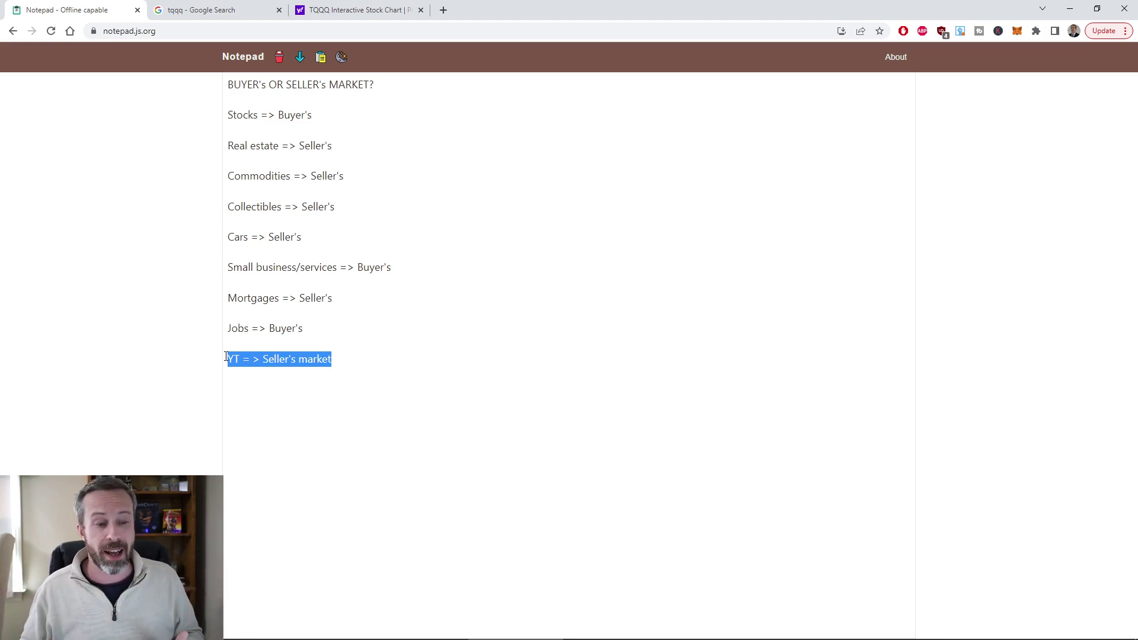
left_click_drag(303, 328, 226, 328)
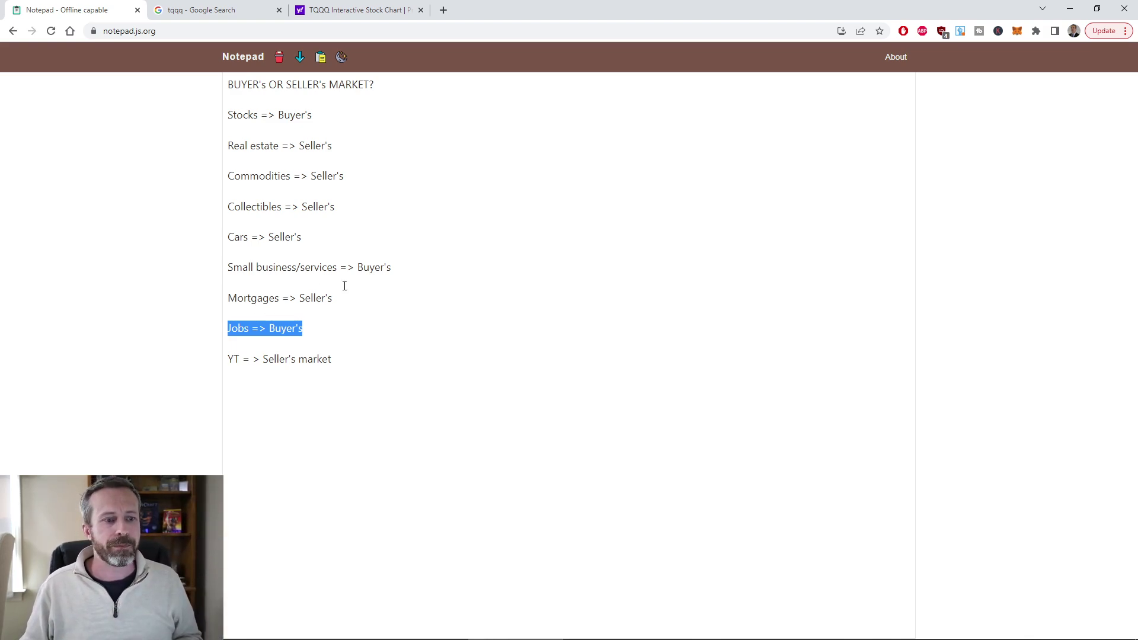
left_click_drag(389, 268, 223, 267)
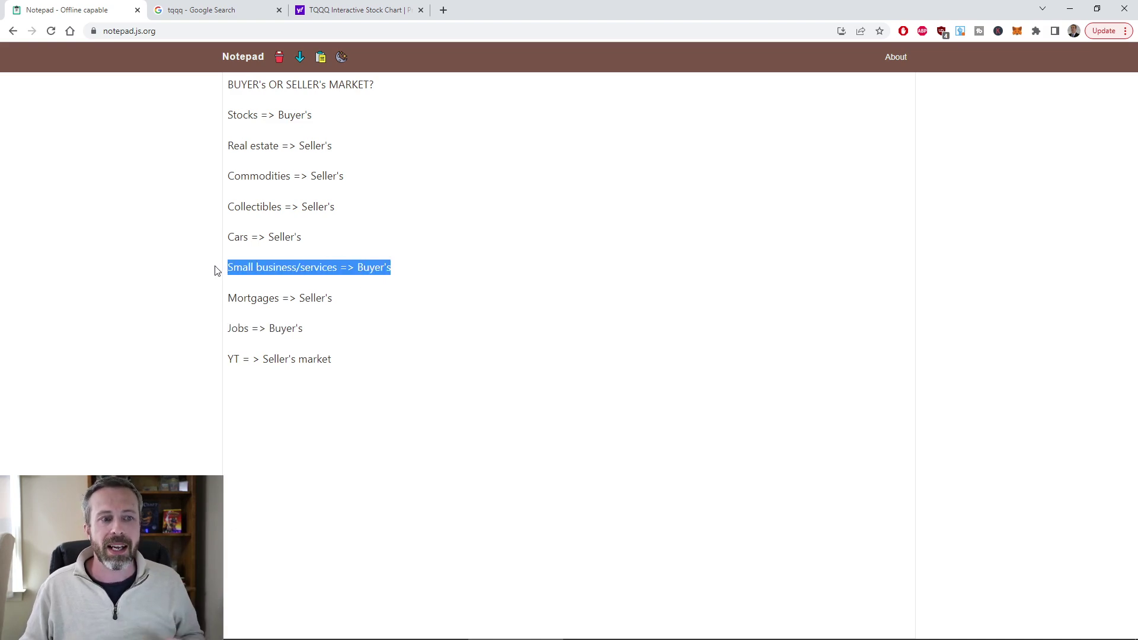
left_click_drag(317, 116, 225, 116)
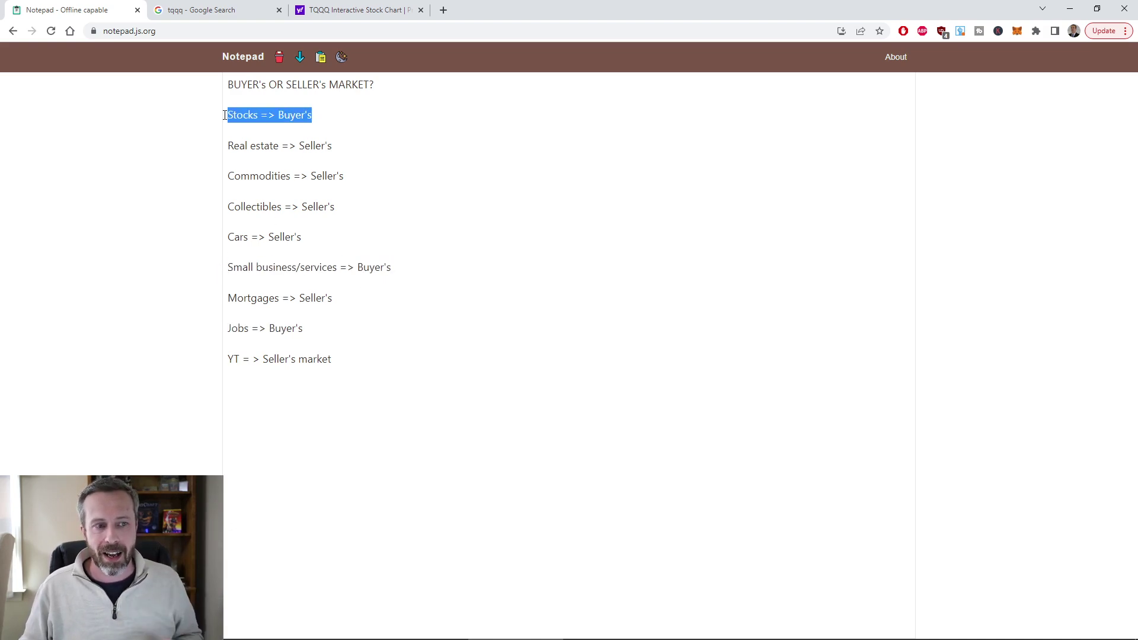
left_click(406, 56)
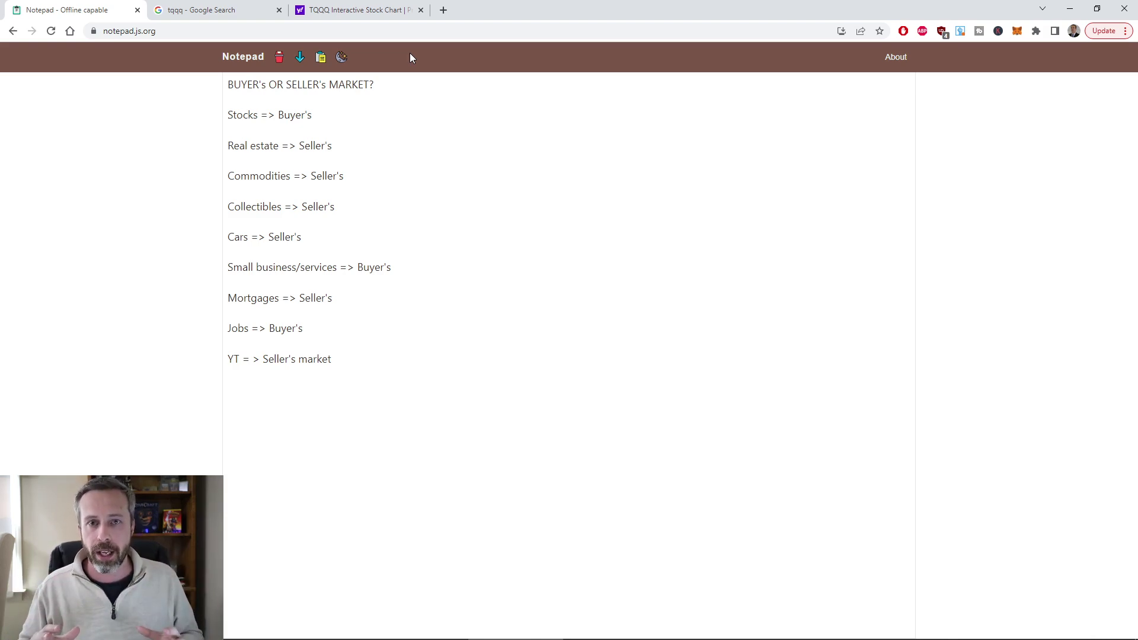
left_click_drag(314, 334, 203, 326)
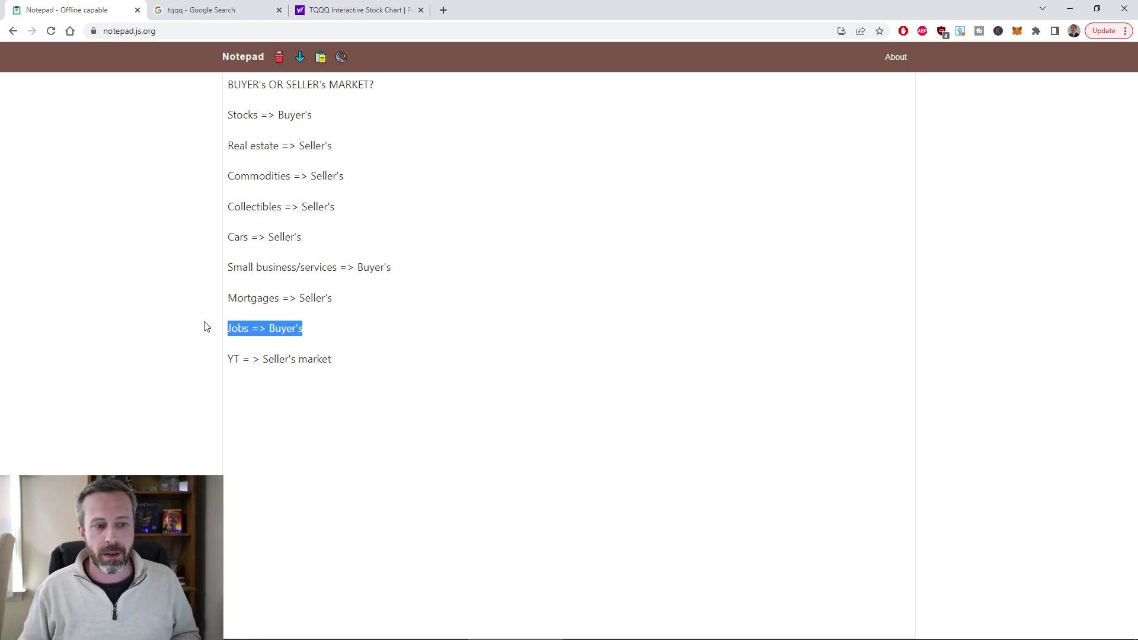
left_click_drag(314, 116, 219, 112)
left_click(441, 68)
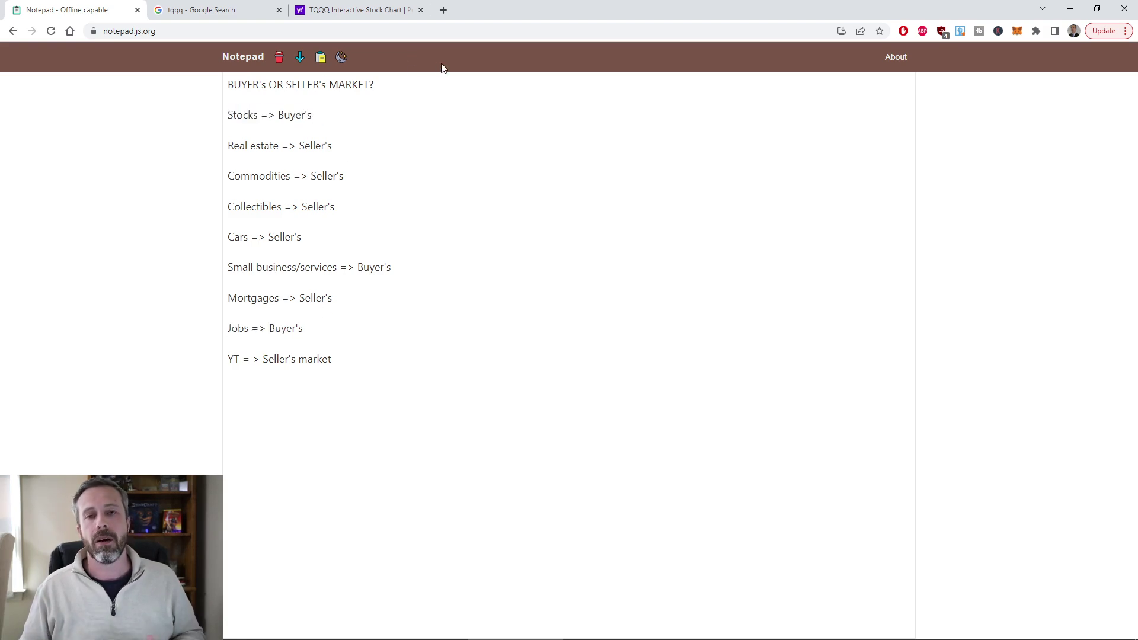